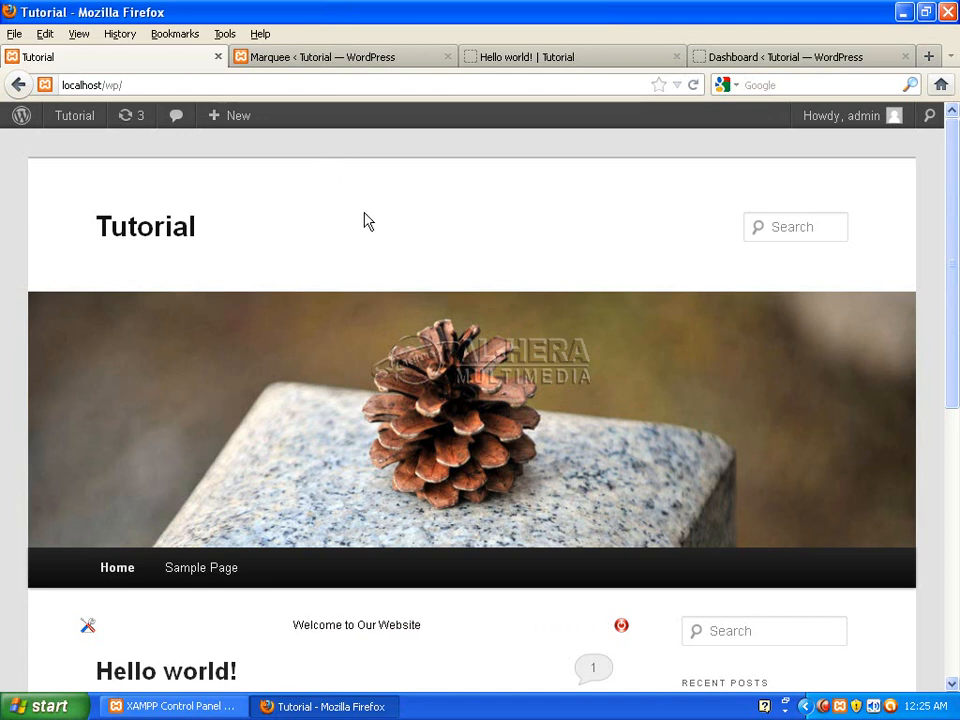
Step: Open the home page of the 1stlearnenglish.com site to view it without a marquee
click(163, 86)
click(163, 86)
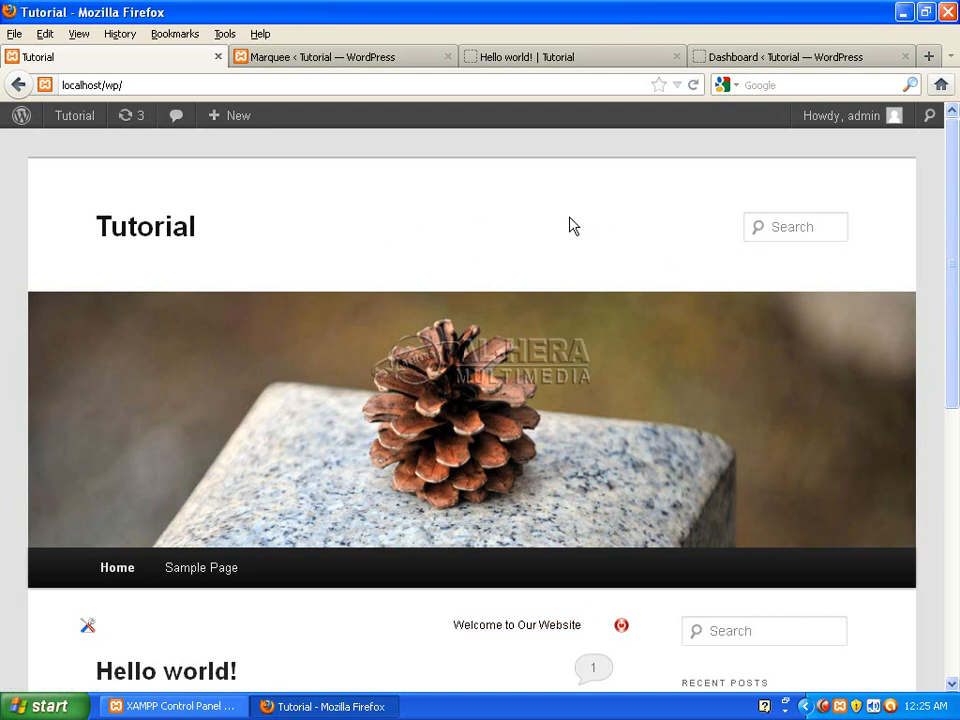
click(594, 60)
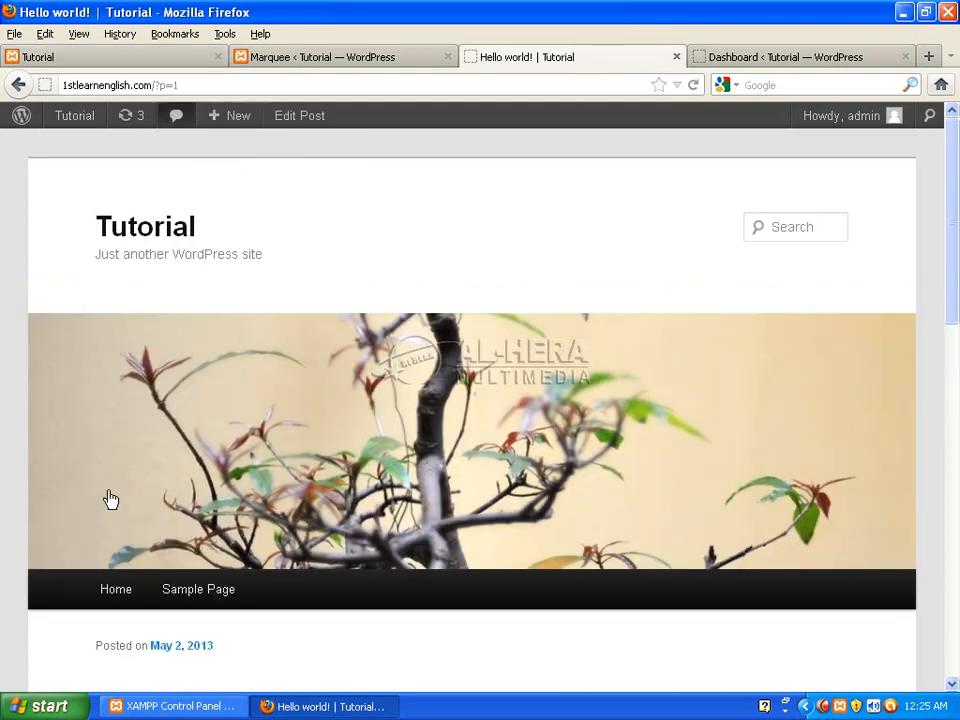
click(118, 589)
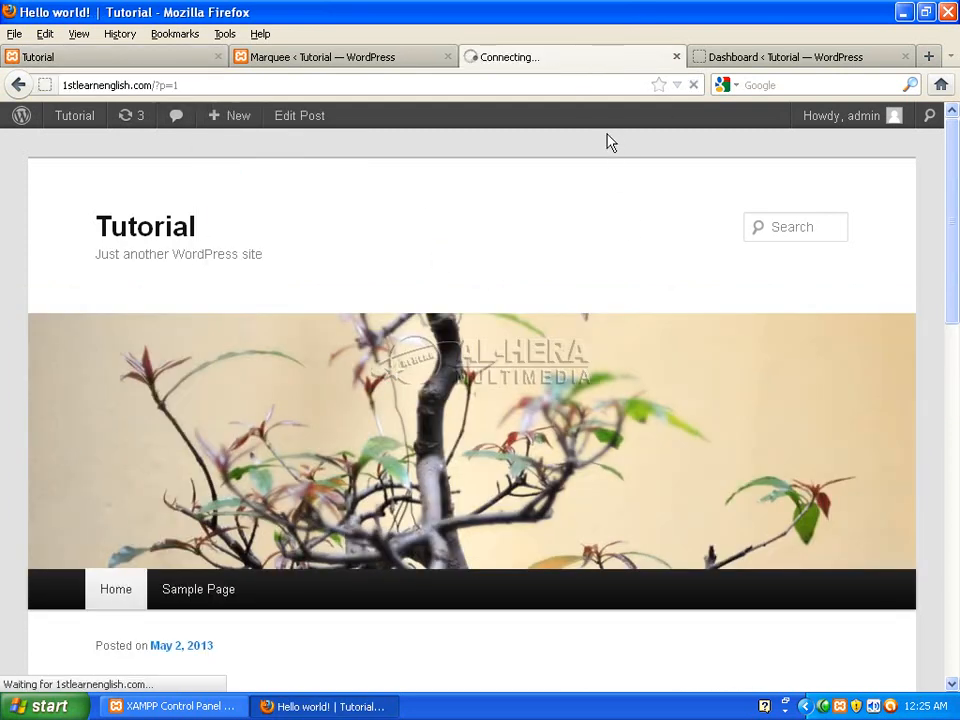
Step: Upload marquee.zip from the Desktop as a new plugin in the 1stlearnenglish.com dashboard and install it
click(762, 58)
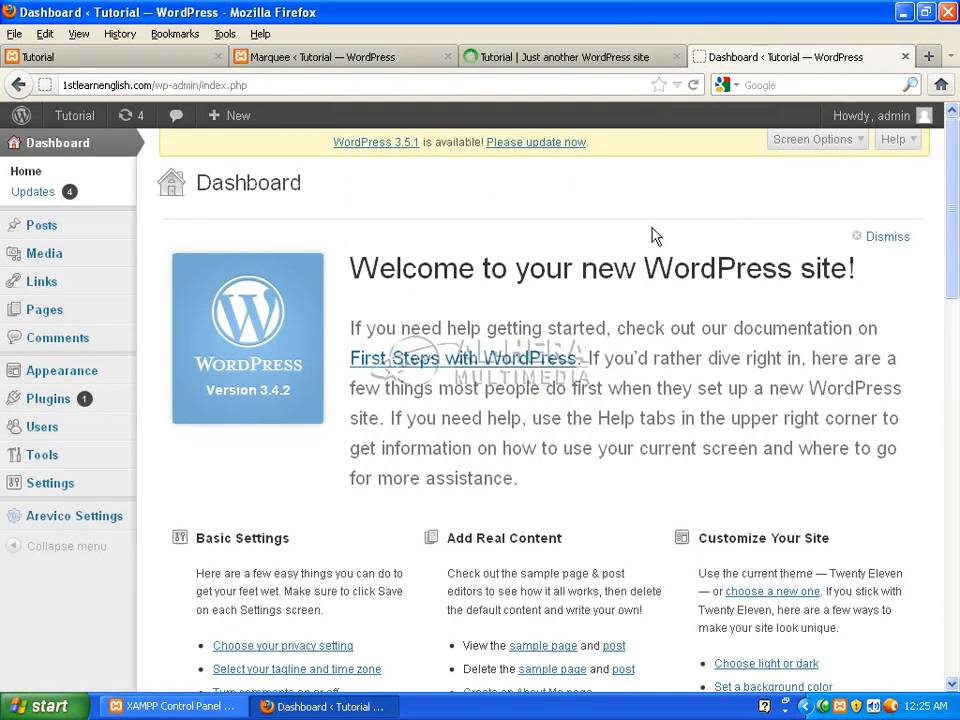
mouse_move(72, 408)
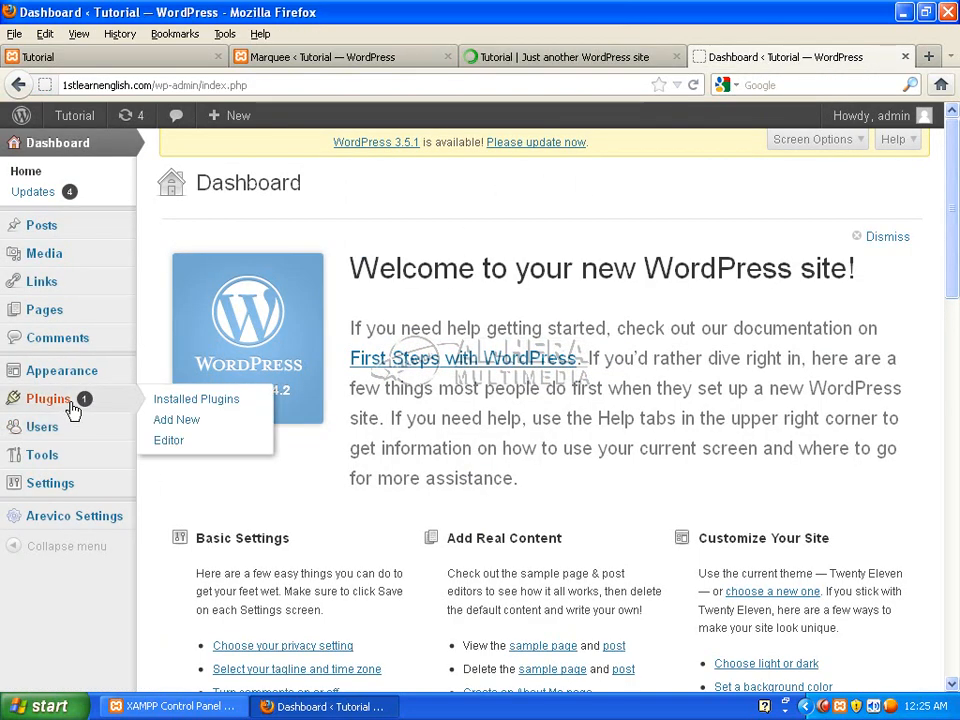
click(183, 424)
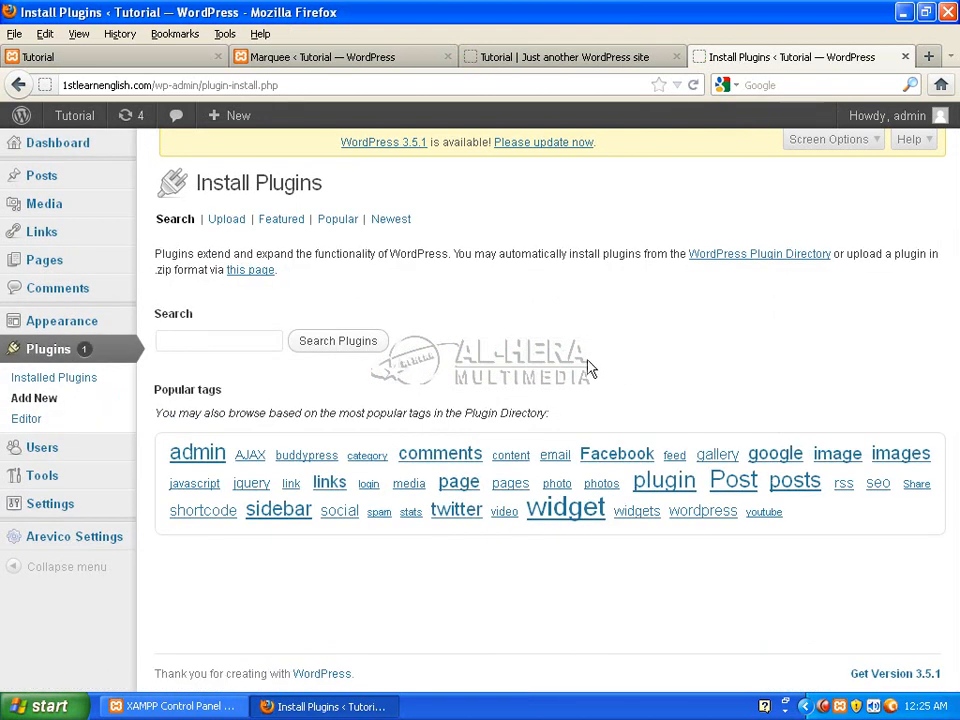
click(232, 222)
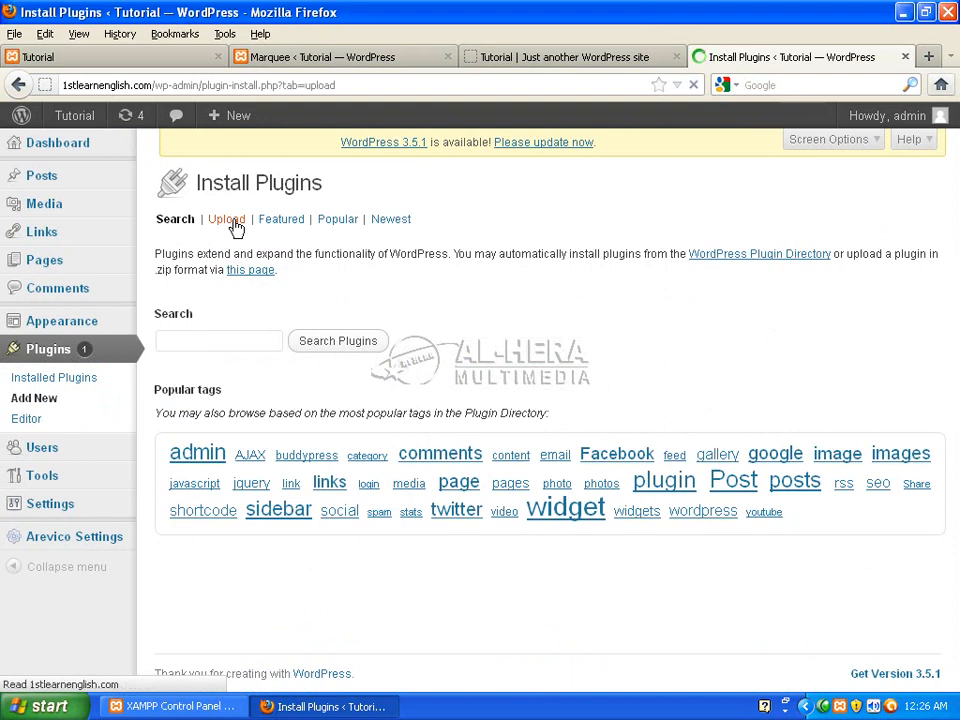
click(300, 320)
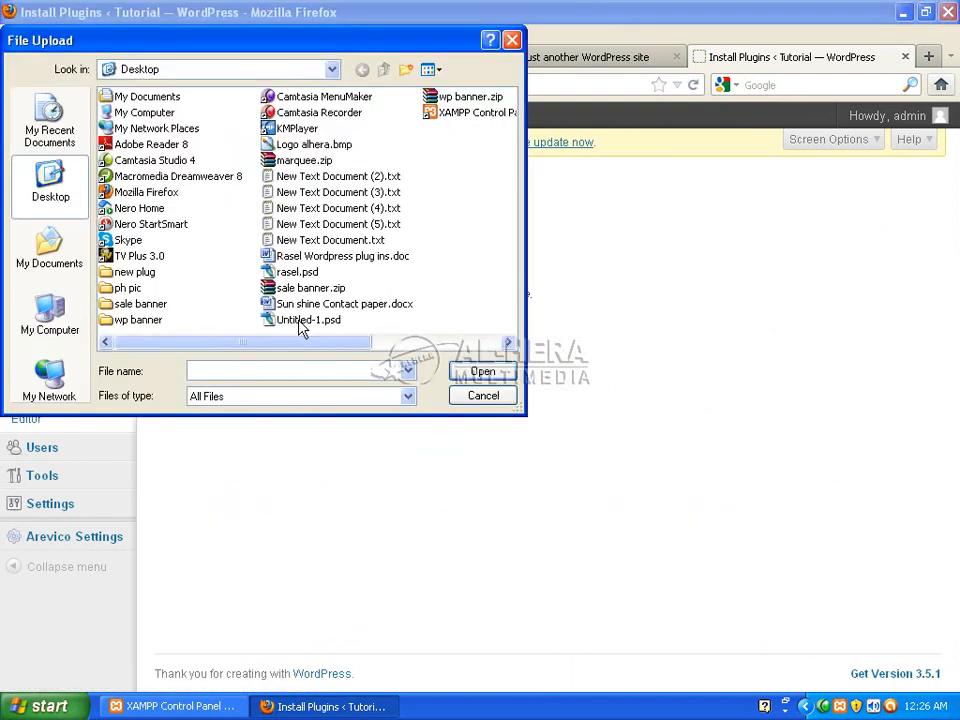
click(312, 160)
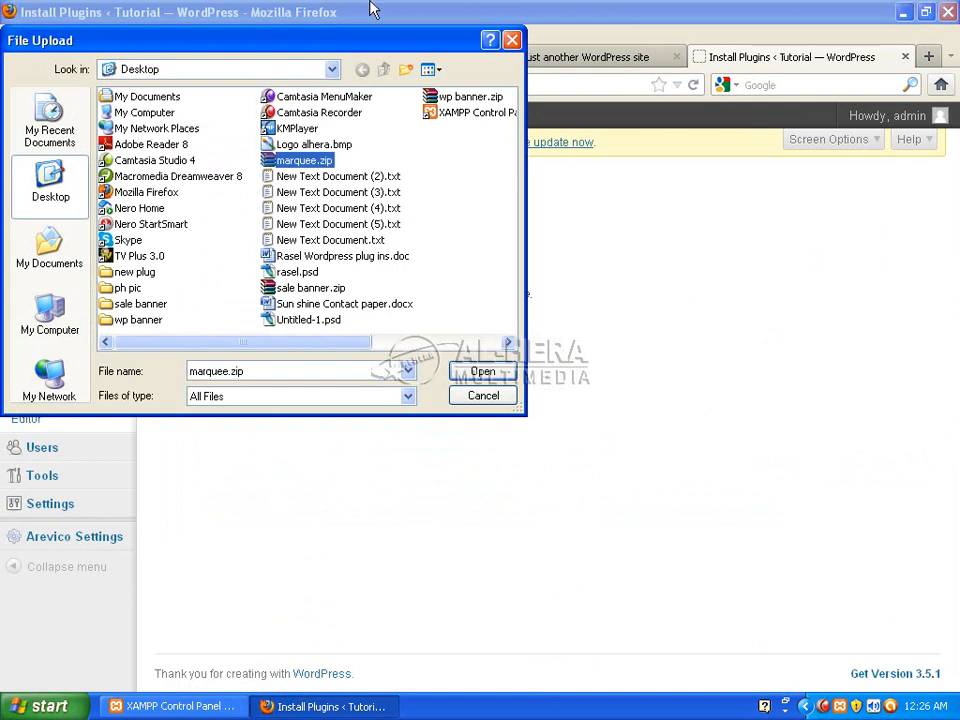
click(482, 372)
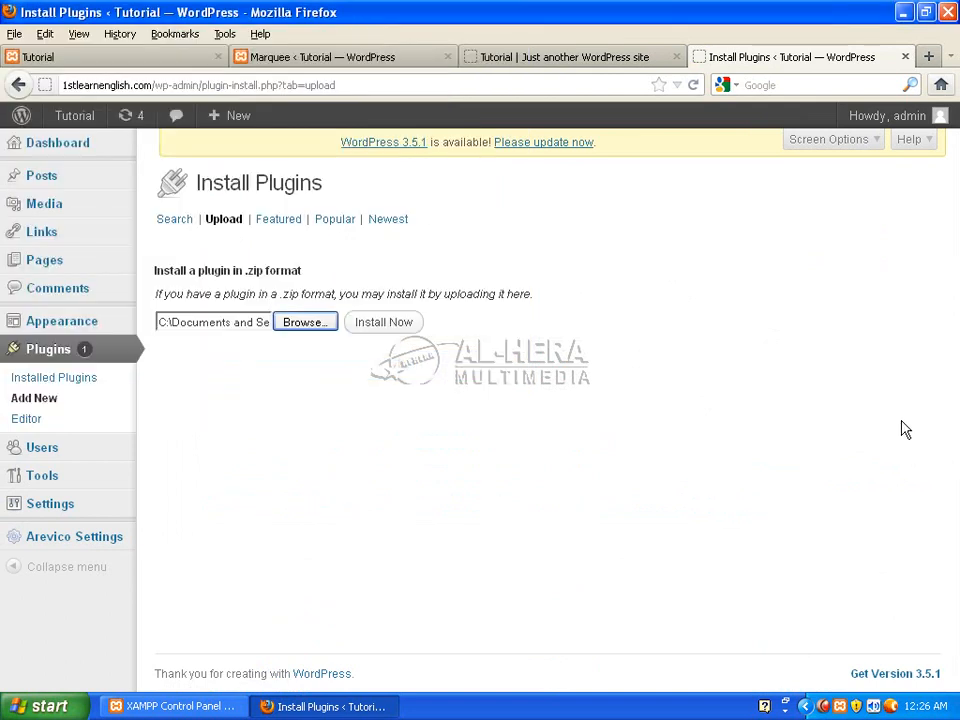
click(392, 326)
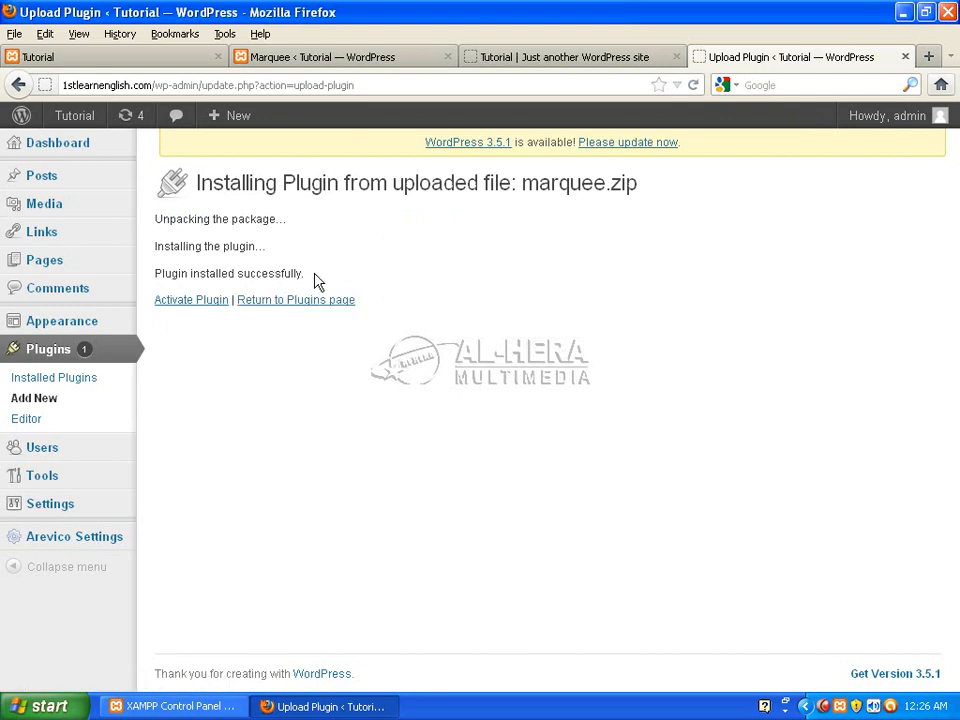
Step: Activate the newly installed Marquee plugin and open its settings
click(195, 301)
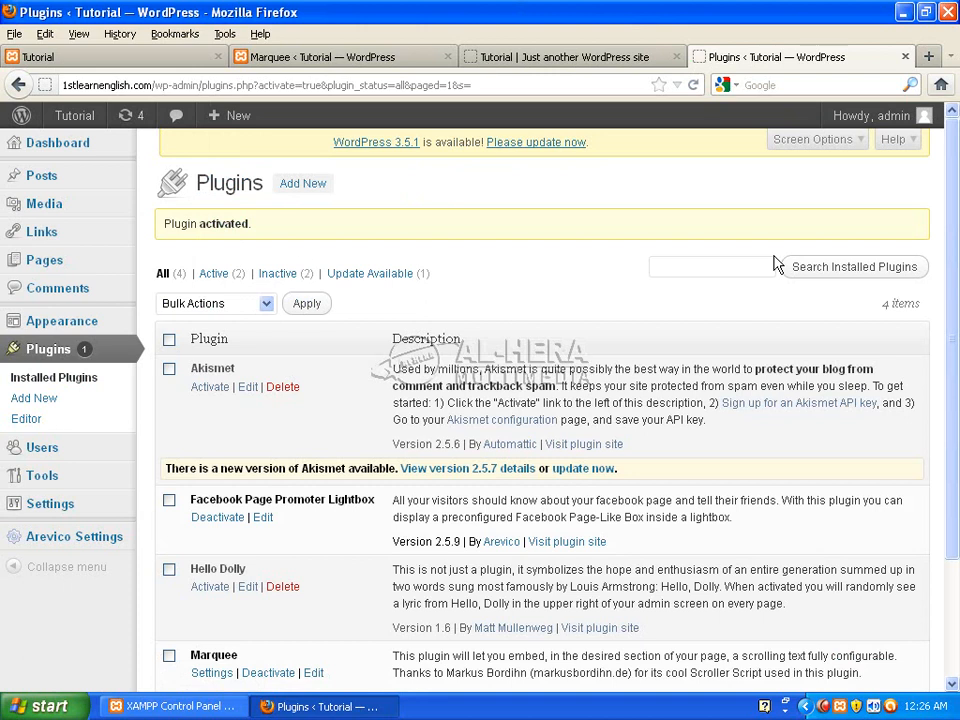
scroll(350, 420, down, 2)
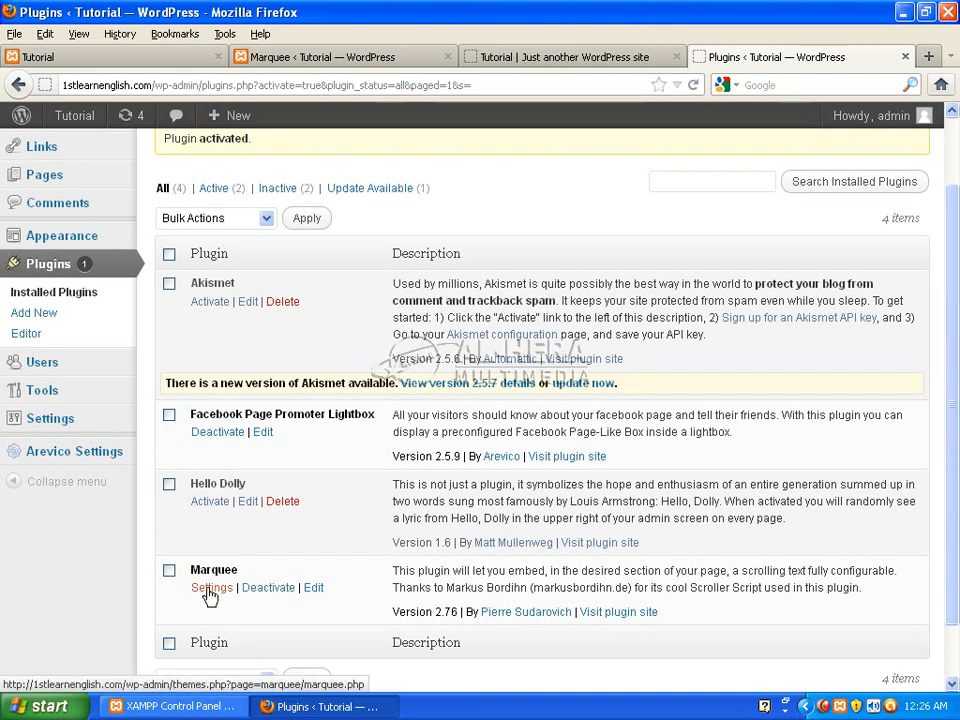
click(210, 592)
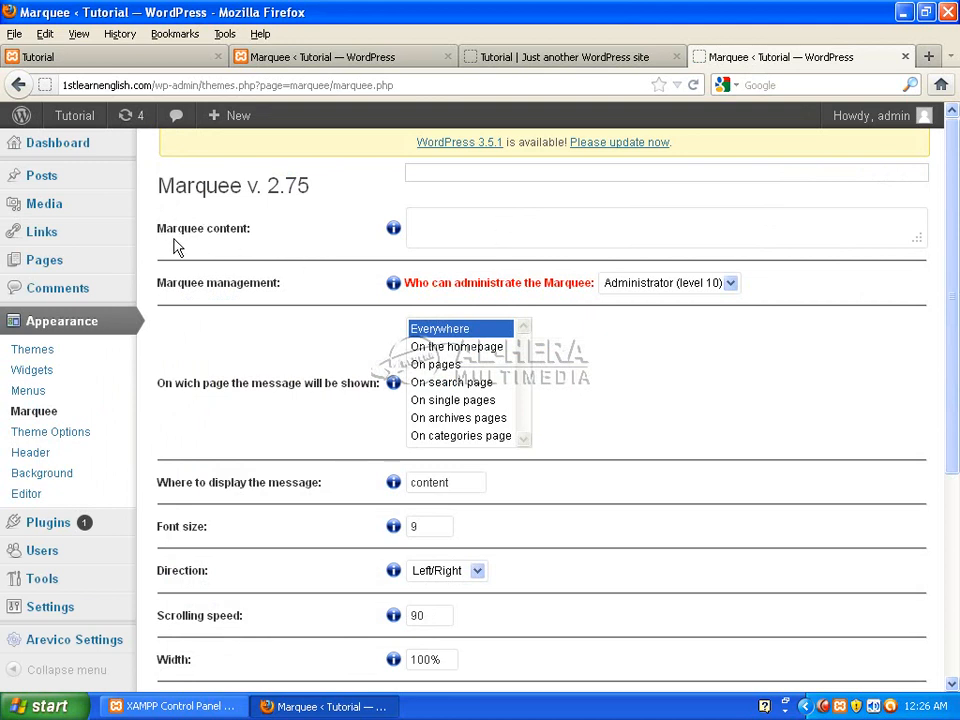
Step: Enter "Welcome to AL-HERA" as the marquee content and save the Marquee settings
click(460, 242)
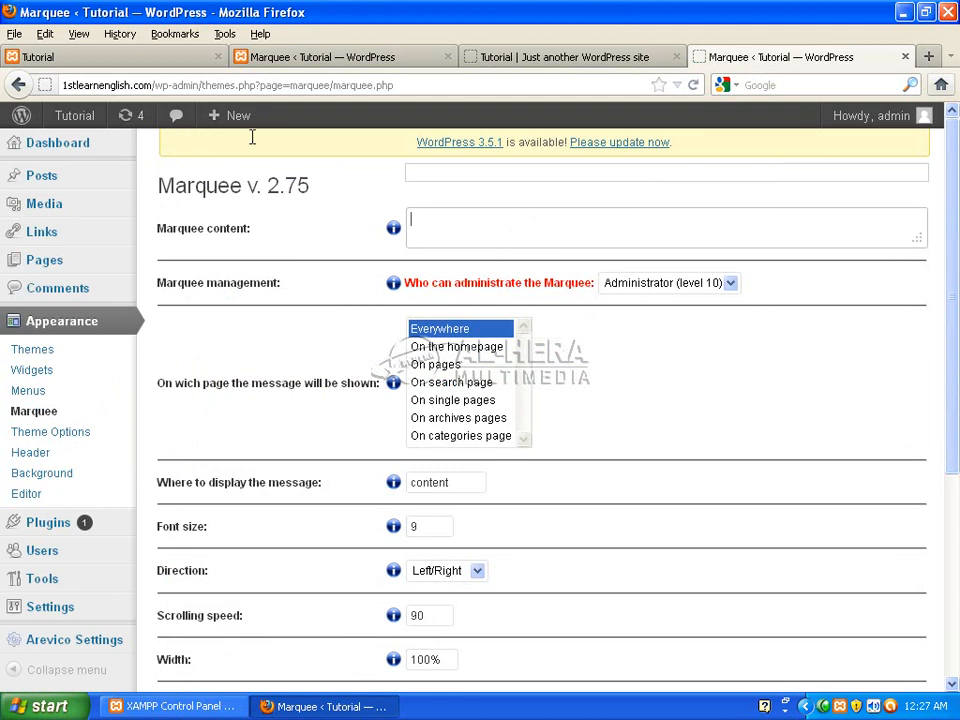
click(92, 60)
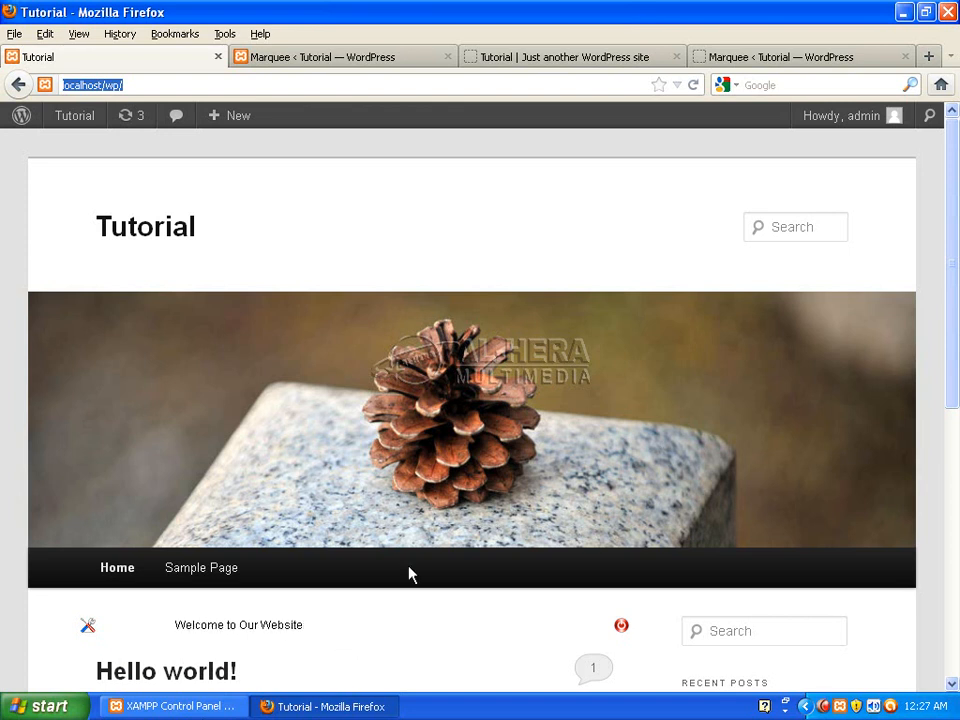
click(729, 57)
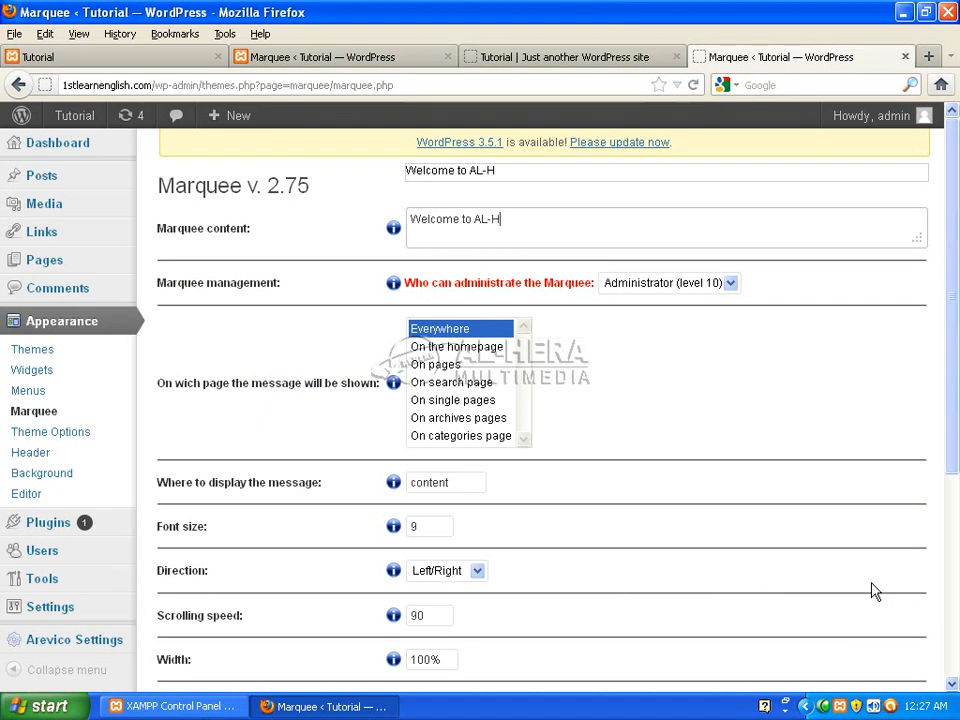
text(ERA)
drag(957, 248, 958, 490)
click(172, 597)
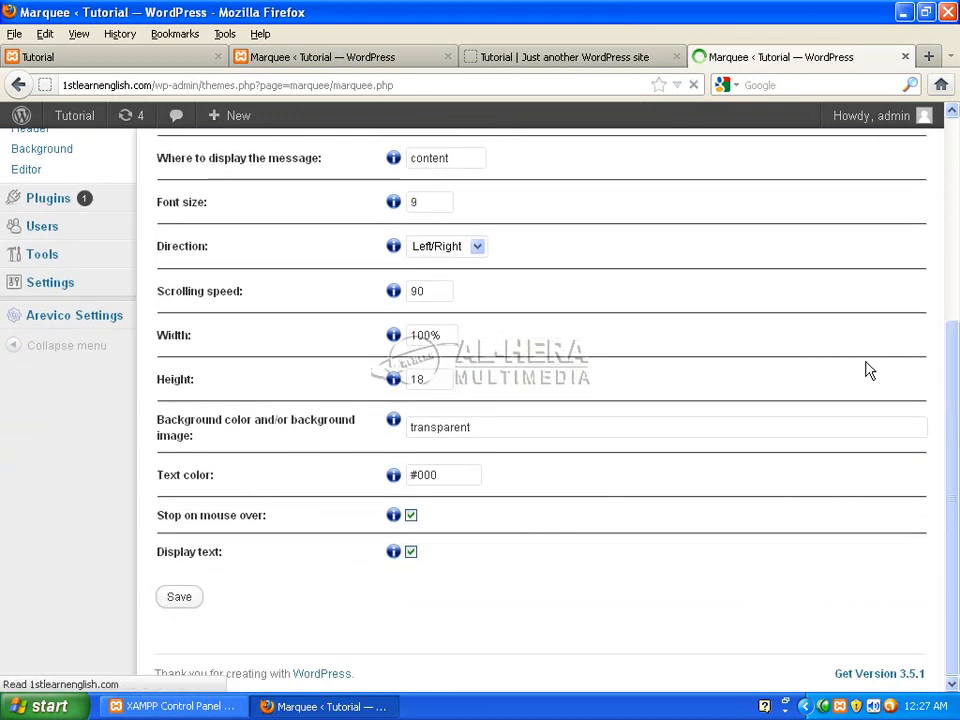
Step: Reload the 1stlearnenglish.com home page, dismiss the Facebook pop-up and check the scrolling message above the first post
click(531, 60)
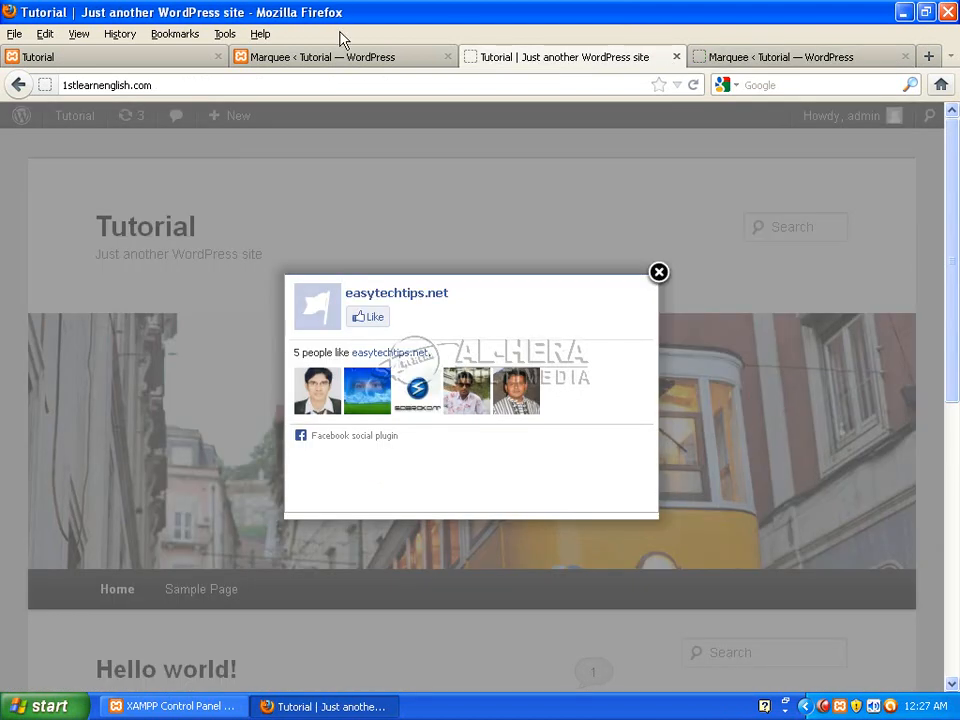
click(660, 274)
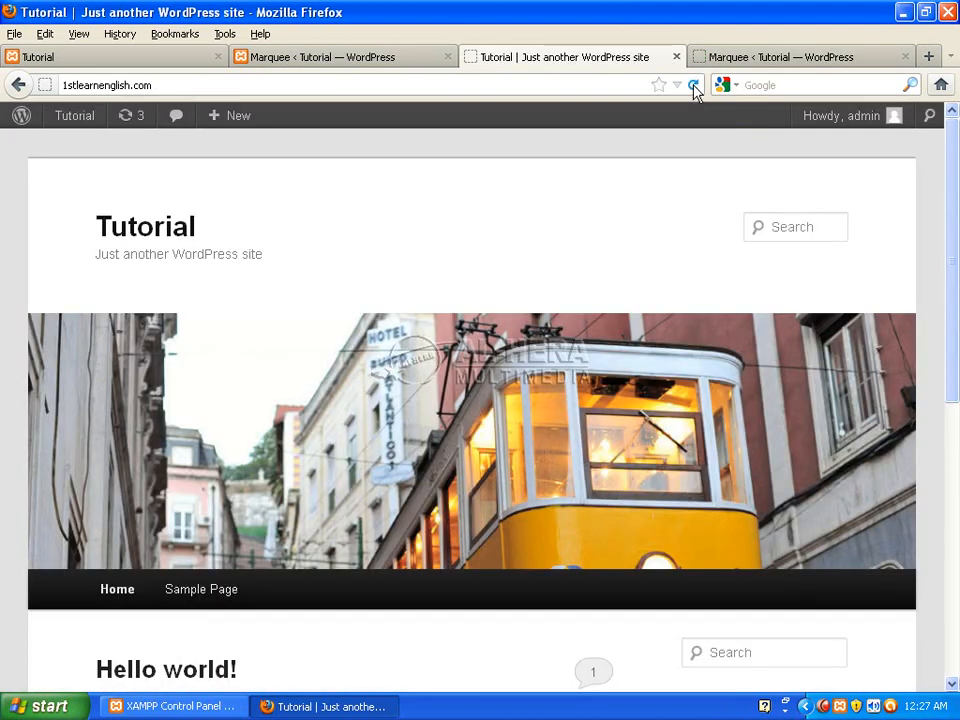
click(694, 86)
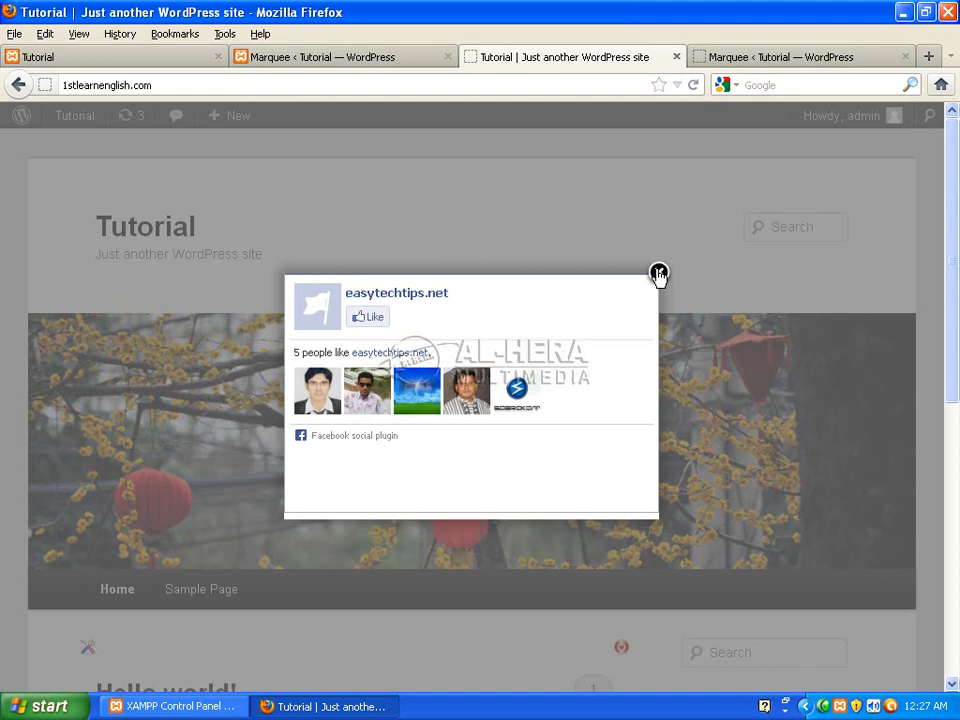
click(658, 275)
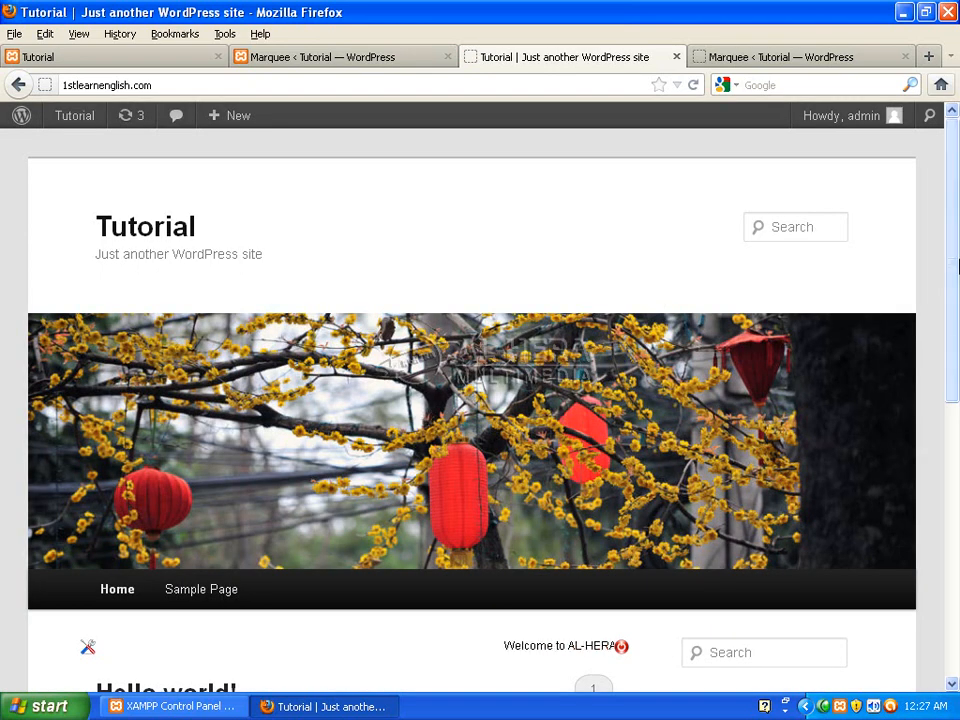
scroll(958, 248, down, 4)
scroll(958, 248, up, 2)
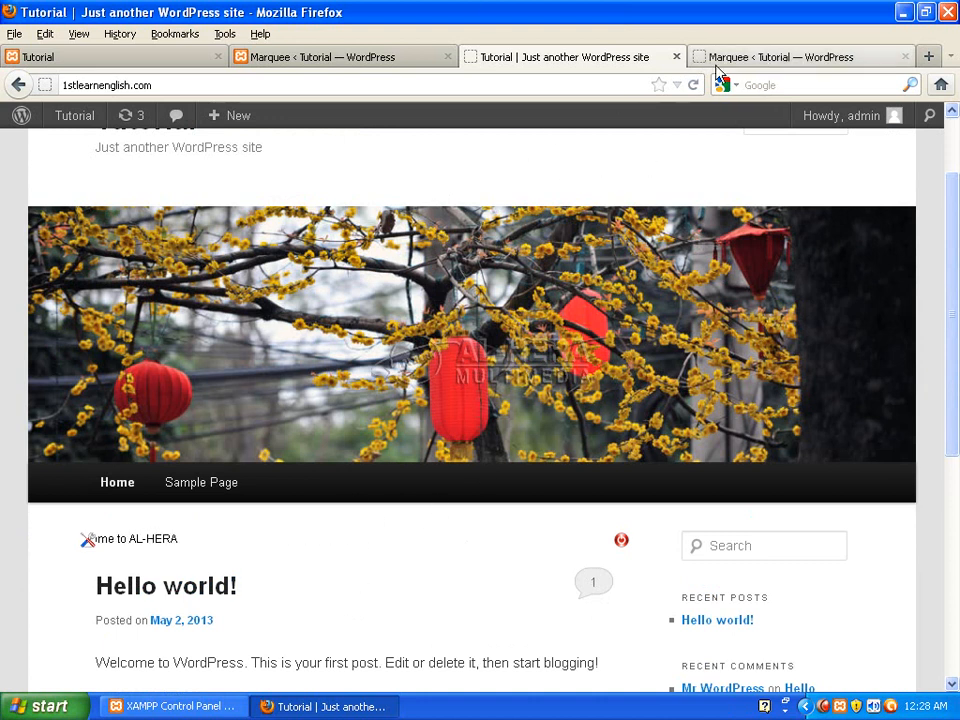
Step: Set the marquee message to be shown on the homepage and look at its place on the live site
click(761, 58)
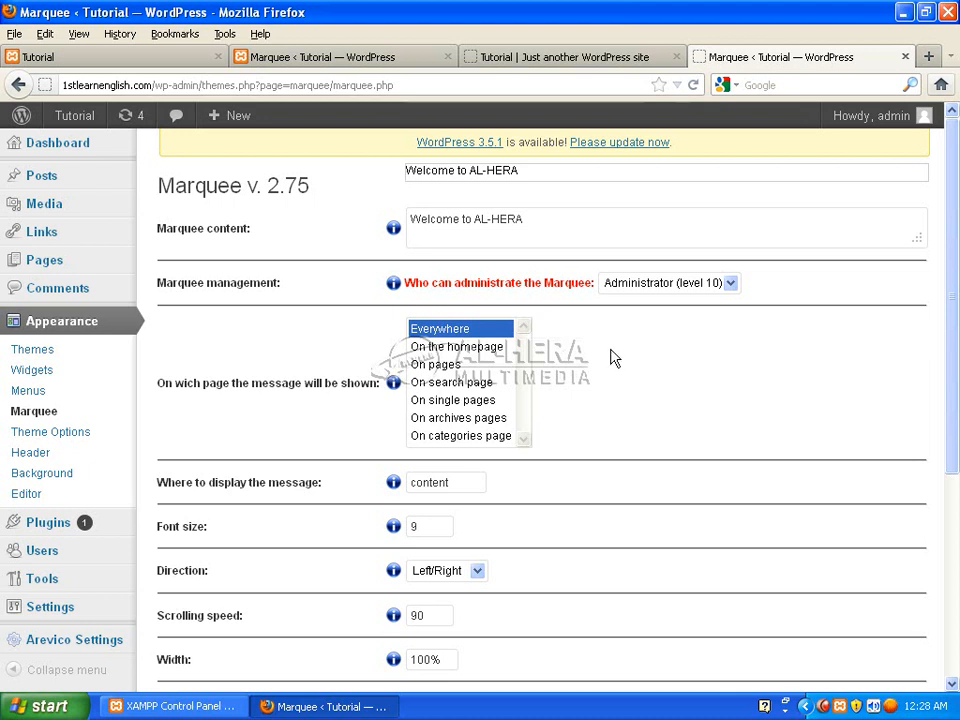
click(437, 353)
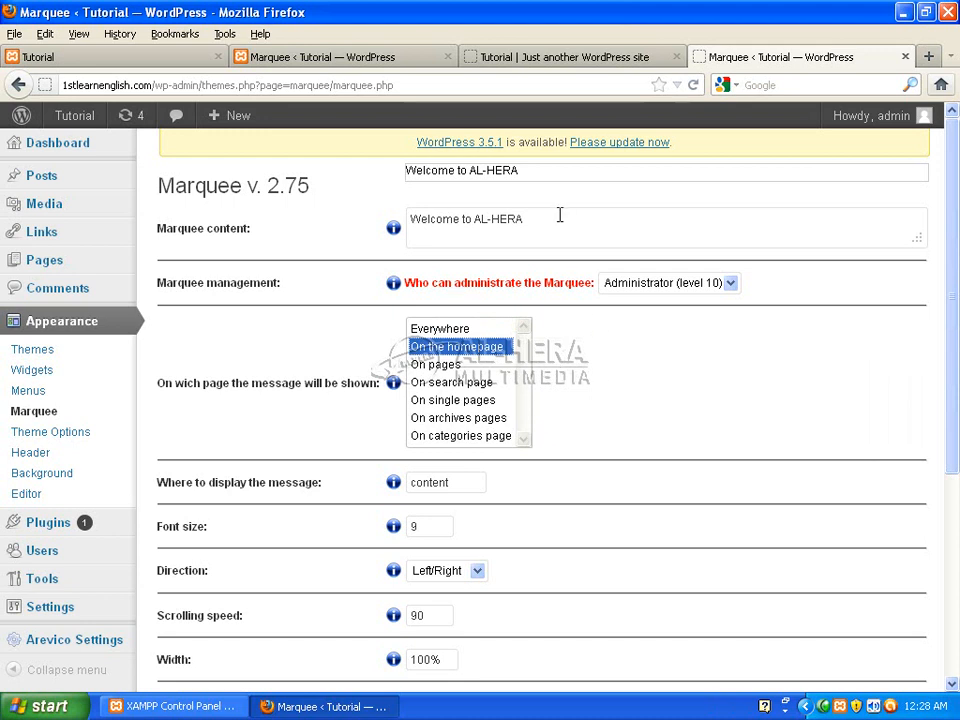
click(570, 60)
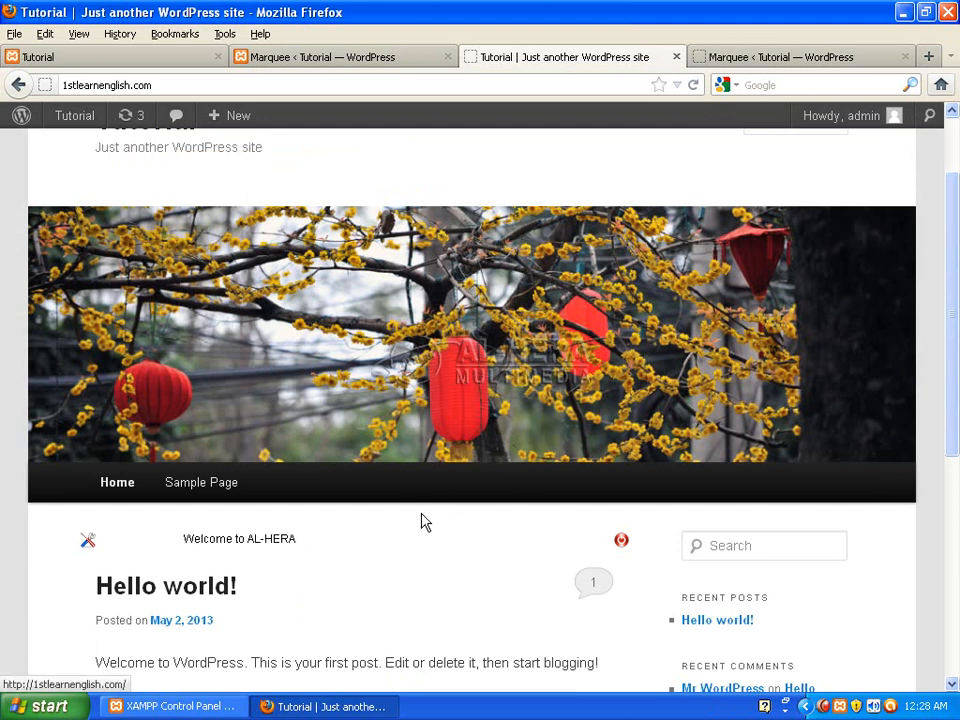
click(778, 58)
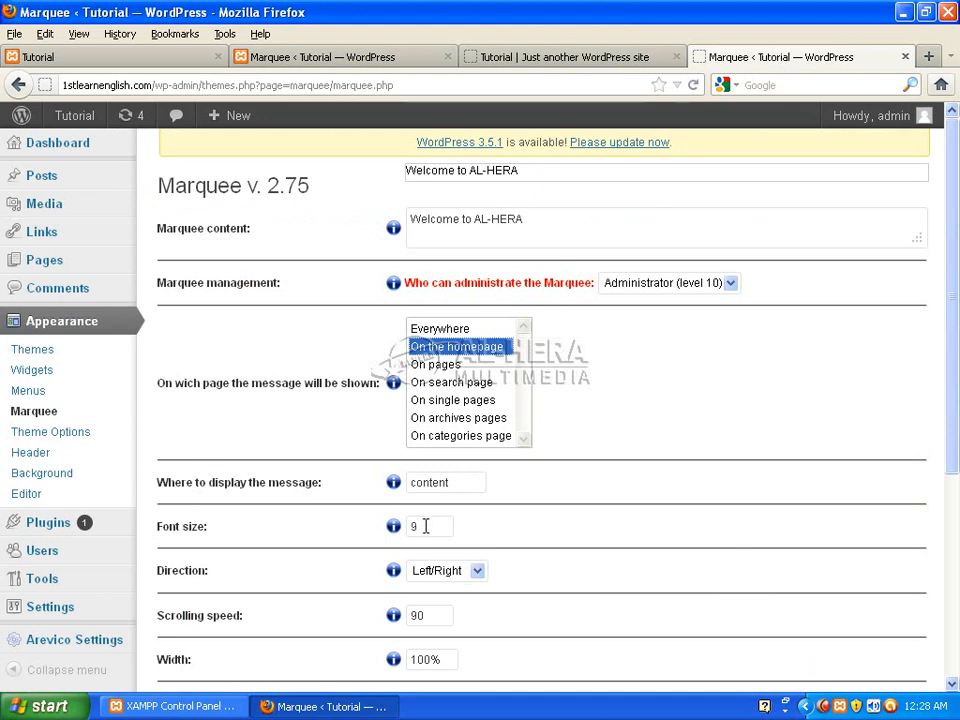
Step: Set the marquee's font size to 12 and its direction to Right/Left
drag(426, 526, 376, 533)
text(12)
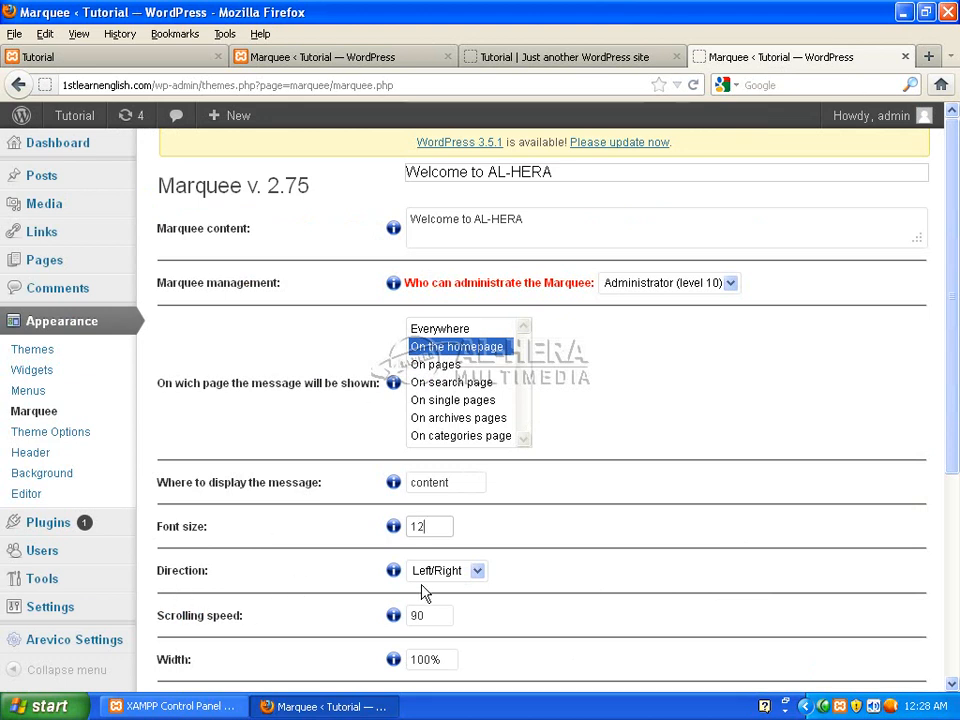
click(479, 574)
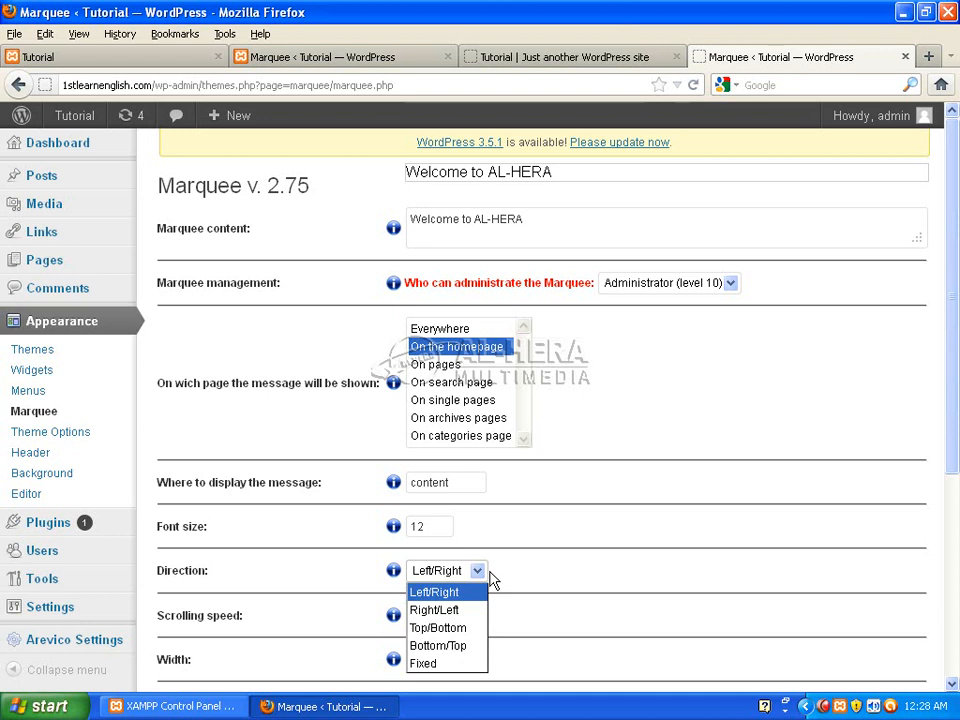
click(447, 617)
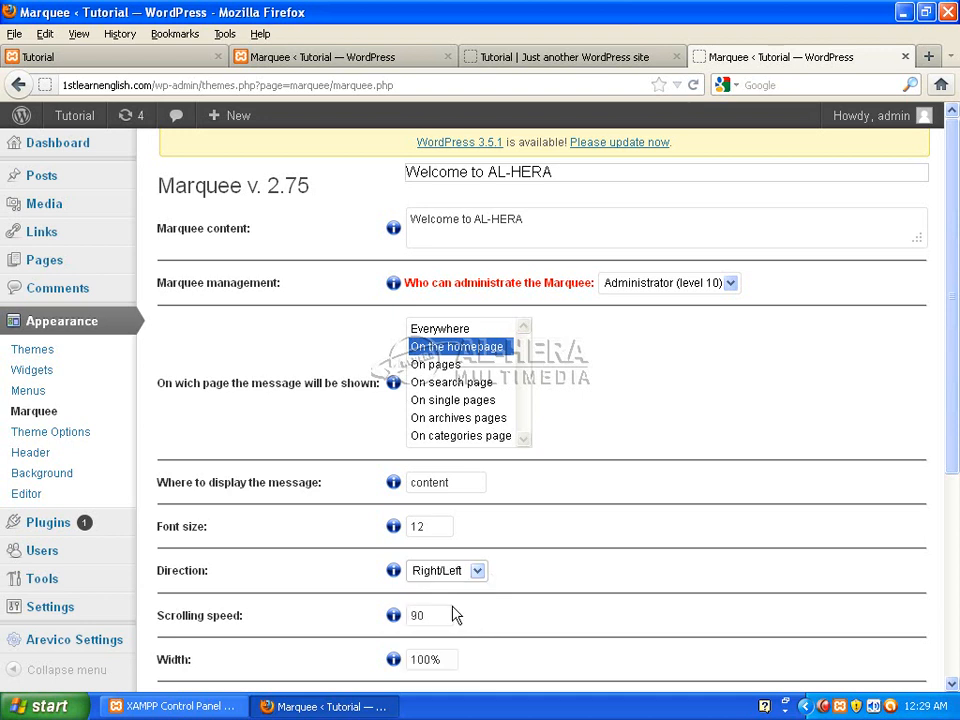
Step: Set the marquee's scrolling speed to 100 and review the remaining color and display options
scroll(700, 480, down, 2)
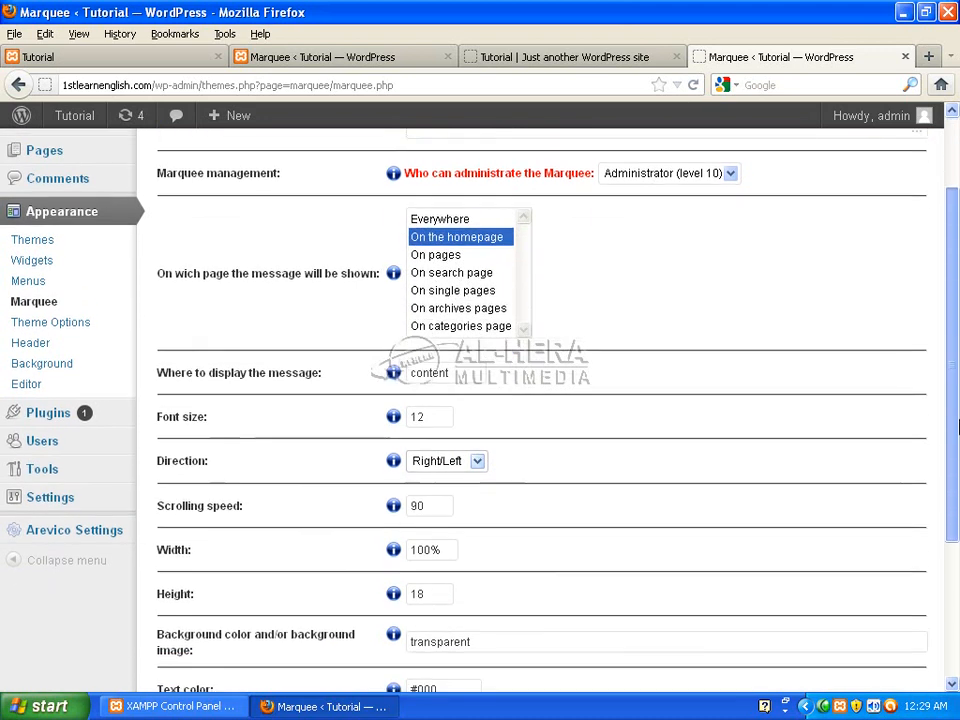
click(426, 503)
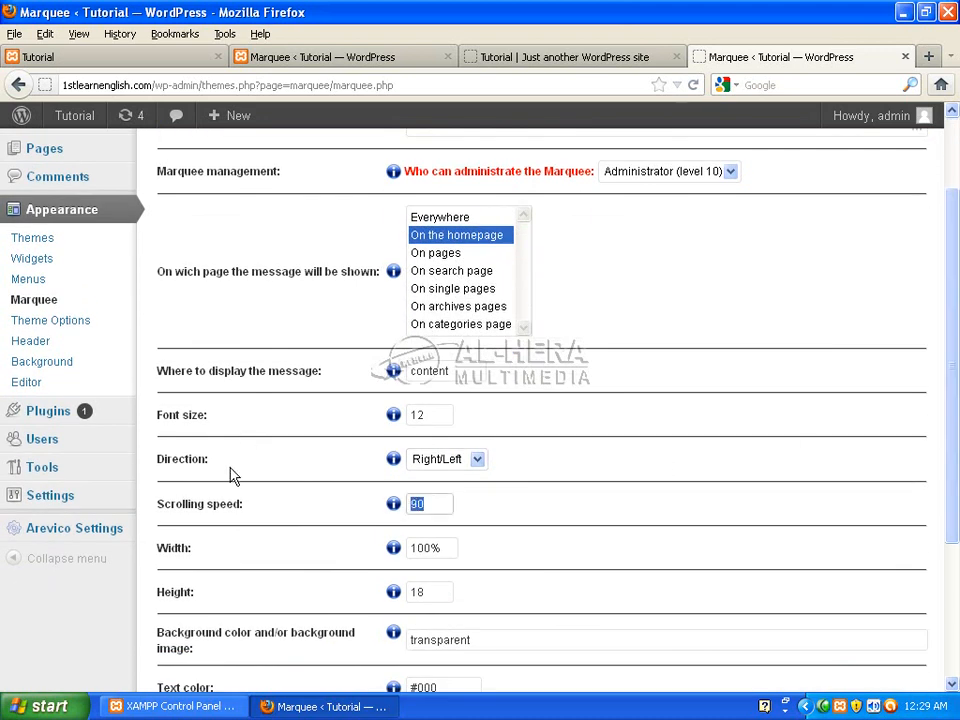
text(100)
scroll(703, 597, down, 2)
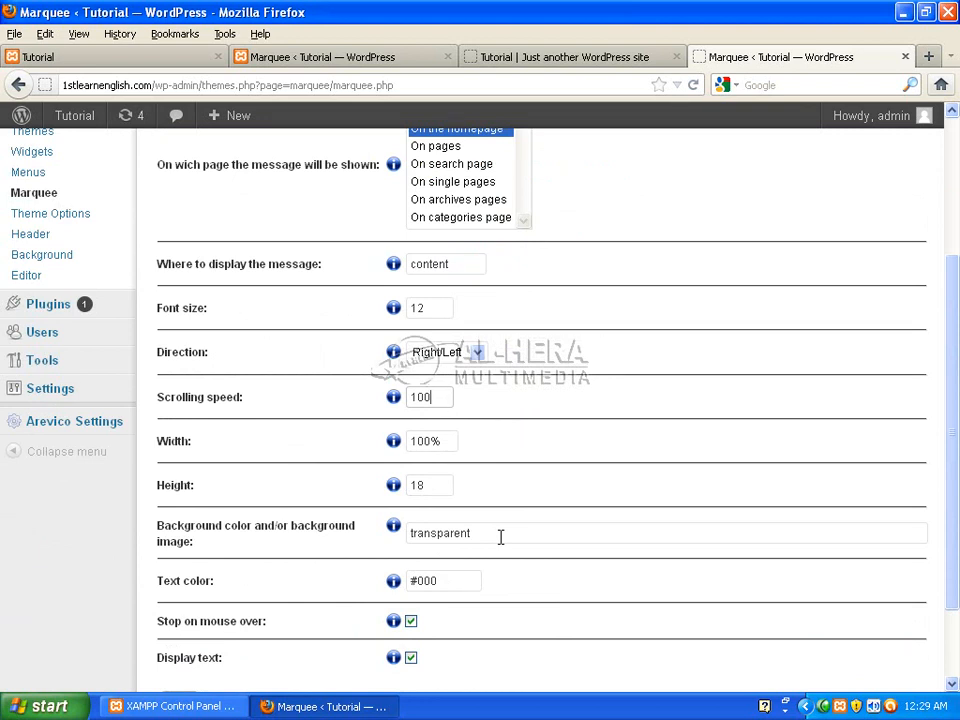
click(437, 581)
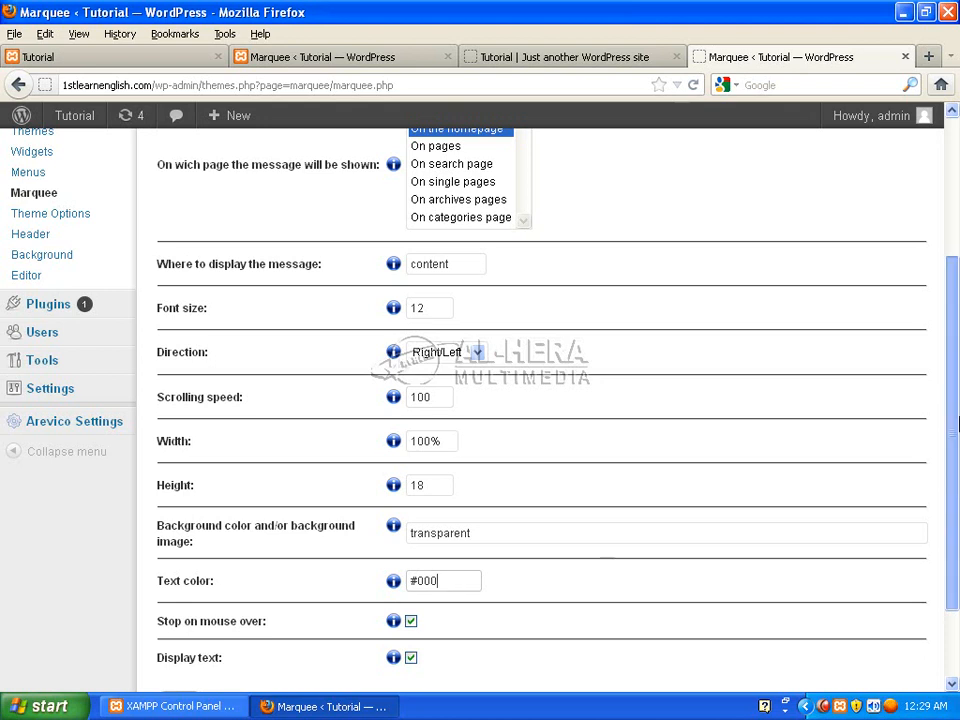
scroll(600, 530, down, 2)
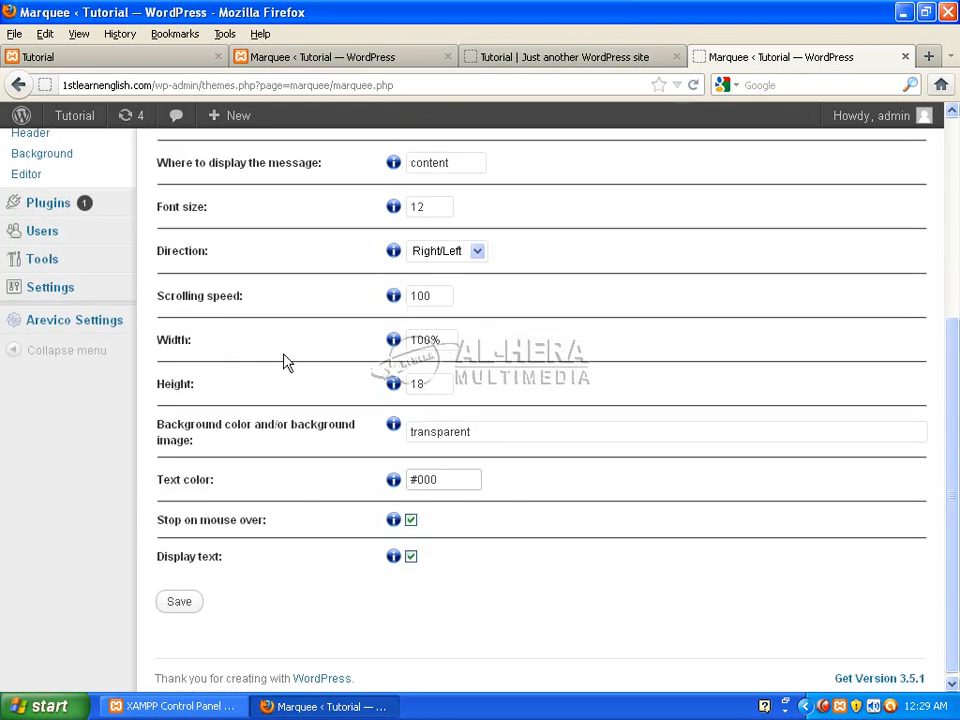
Step: Save the marquee settings, then check the scrolling message on the reloaded 1stlearnenglish.com home page with the Facebook pop-up dismissed
click(180, 603)
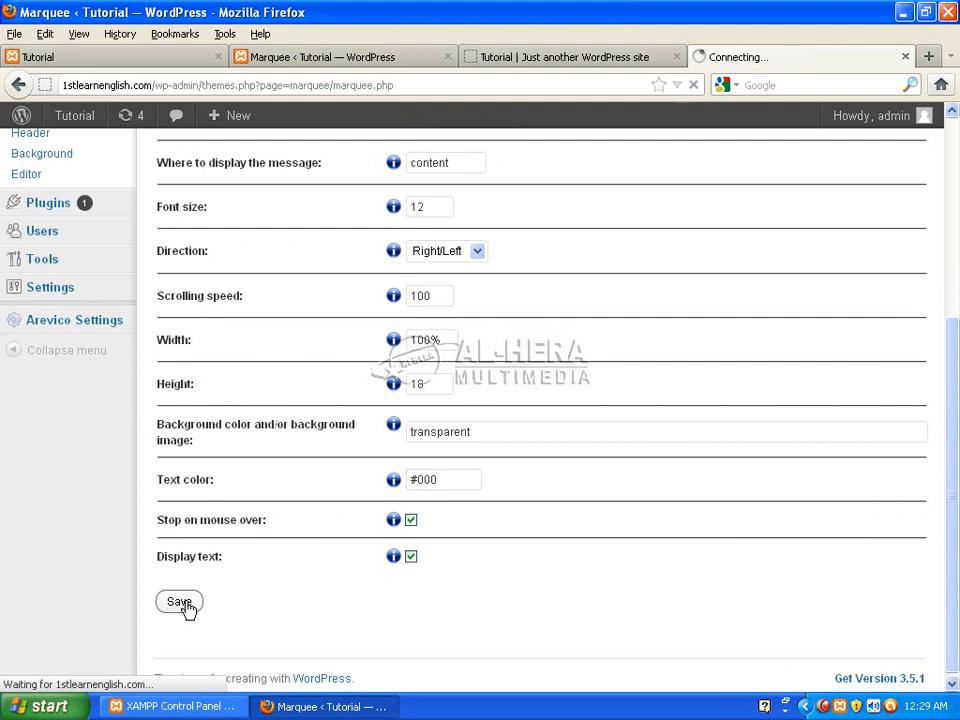
click(606, 57)
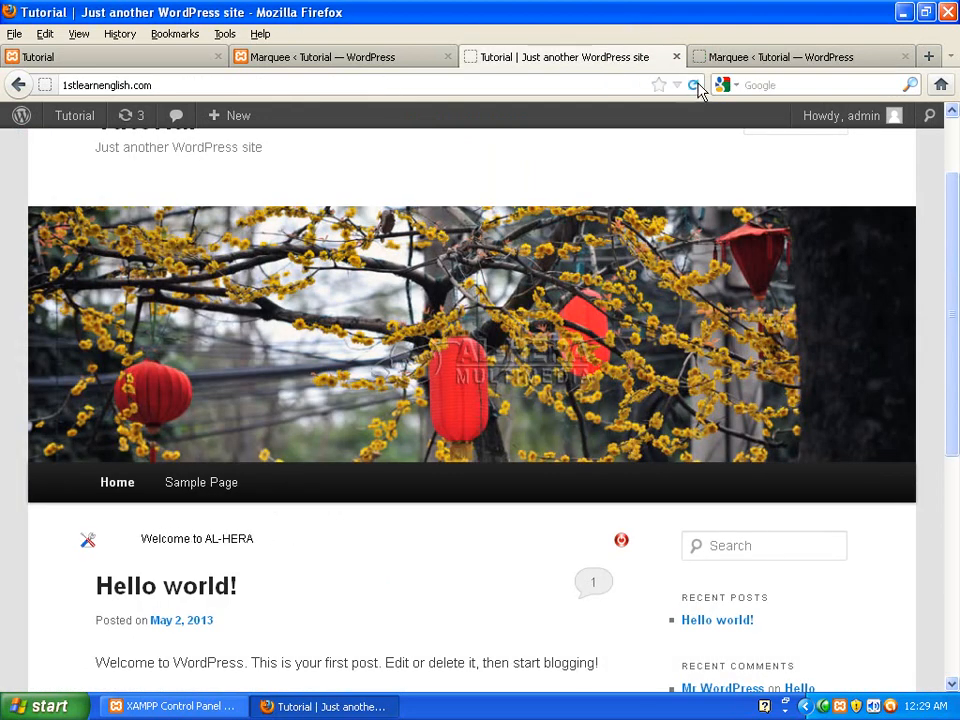
click(694, 86)
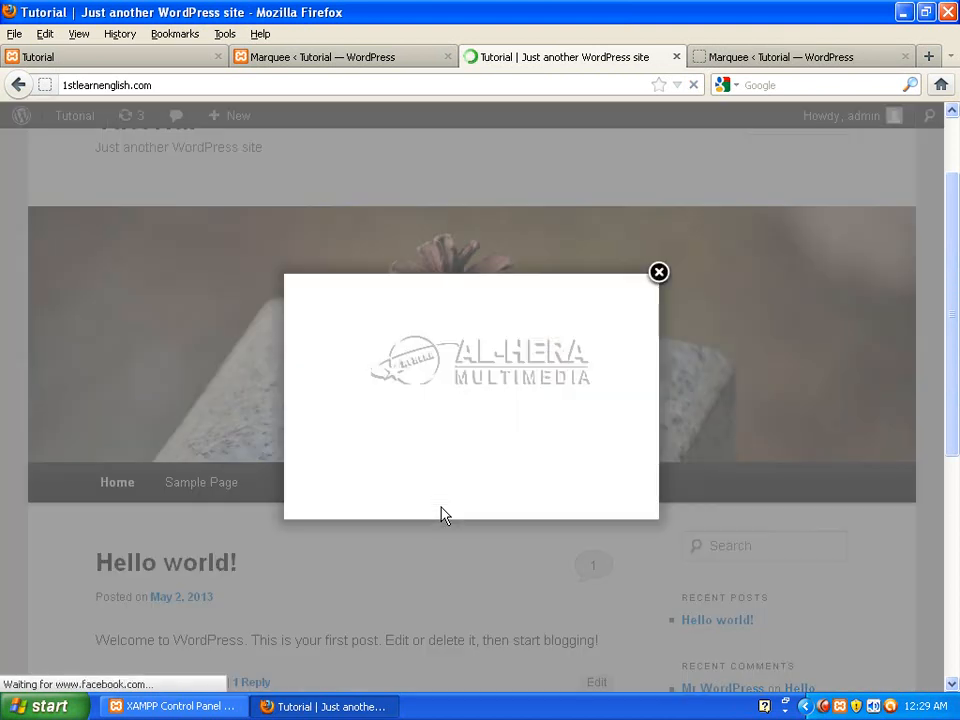
click(657, 271)
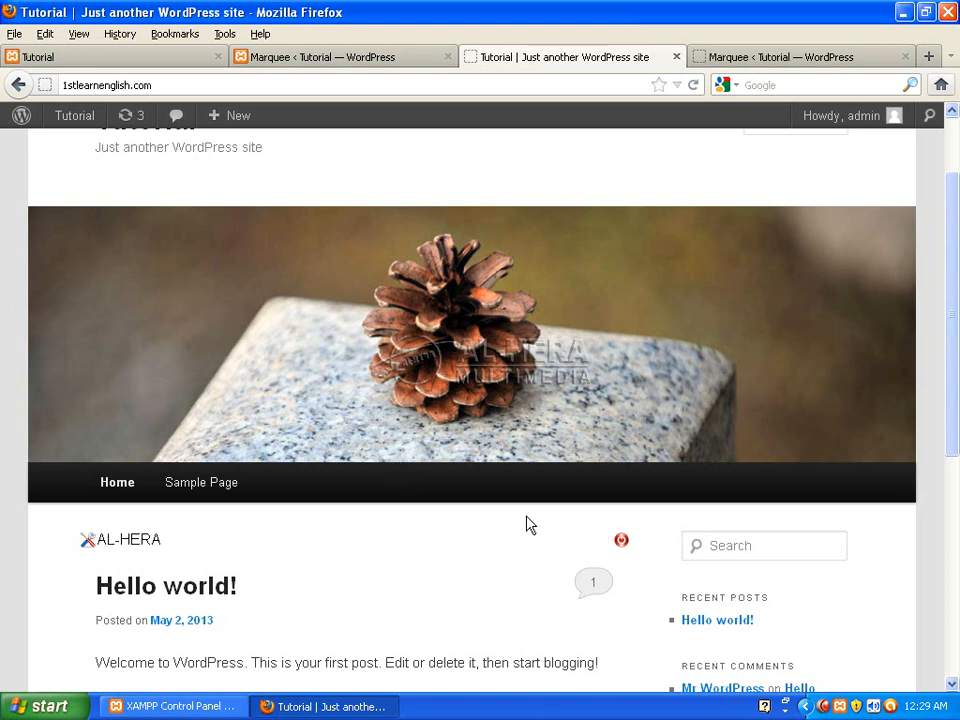
click(750, 60)
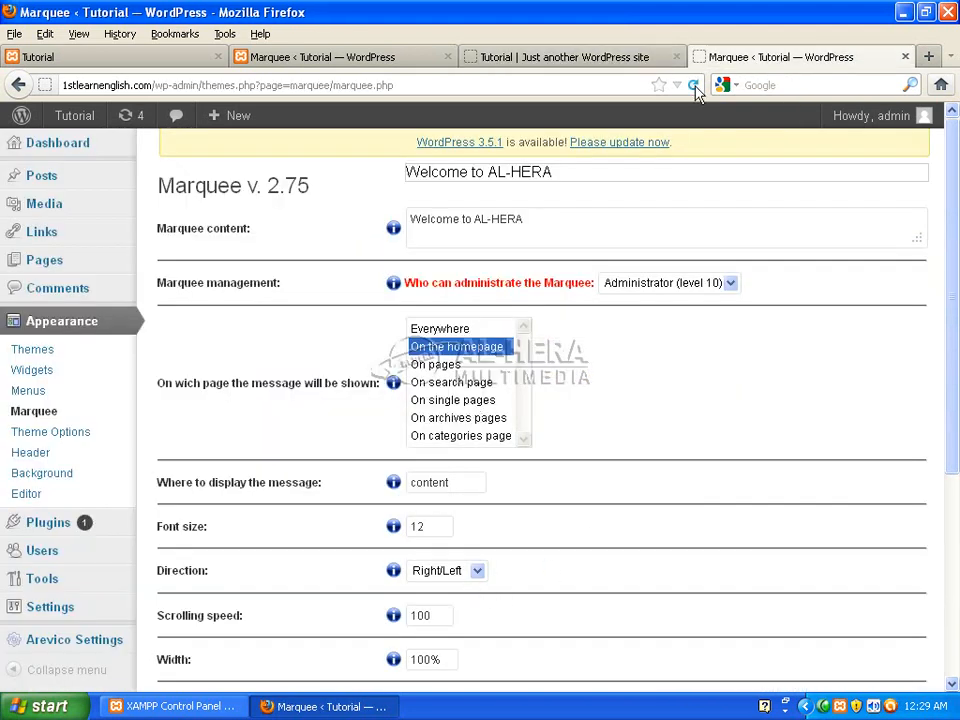
click(565, 57)
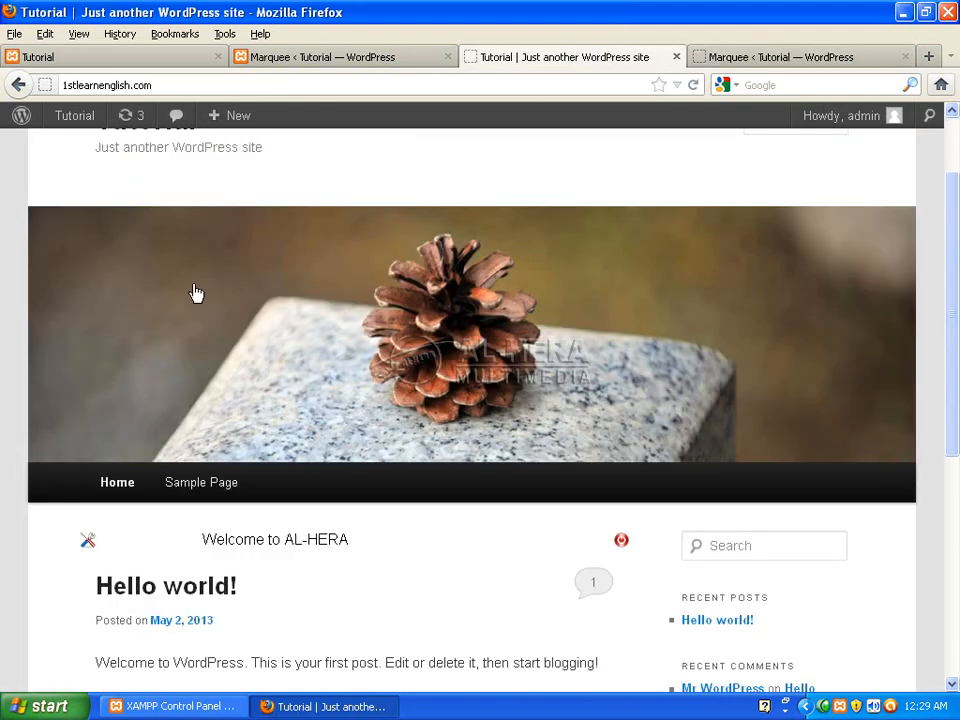